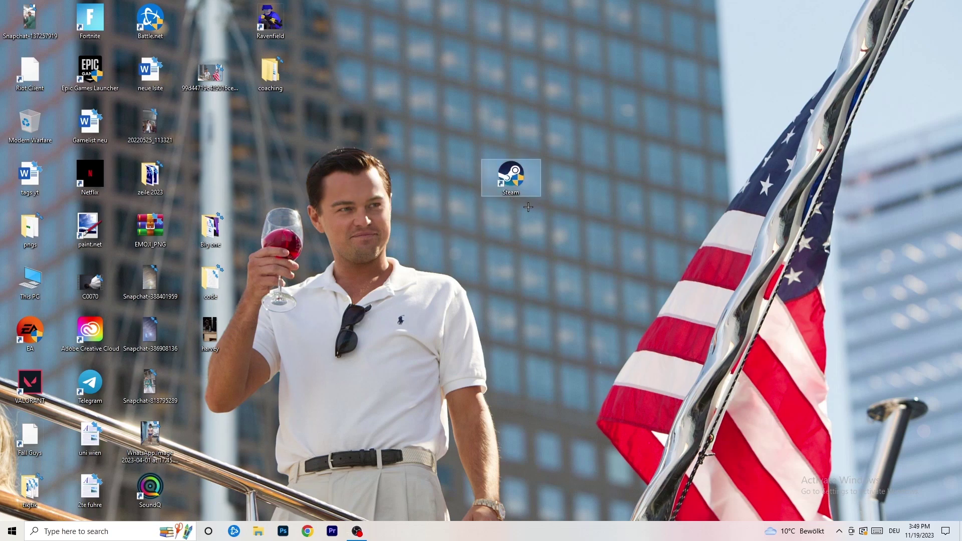
# - Set the Steam shortcut's compatibility mode to Windows 8 in its properties and apply the dialog
pyautogui.rightClick(517, 176)
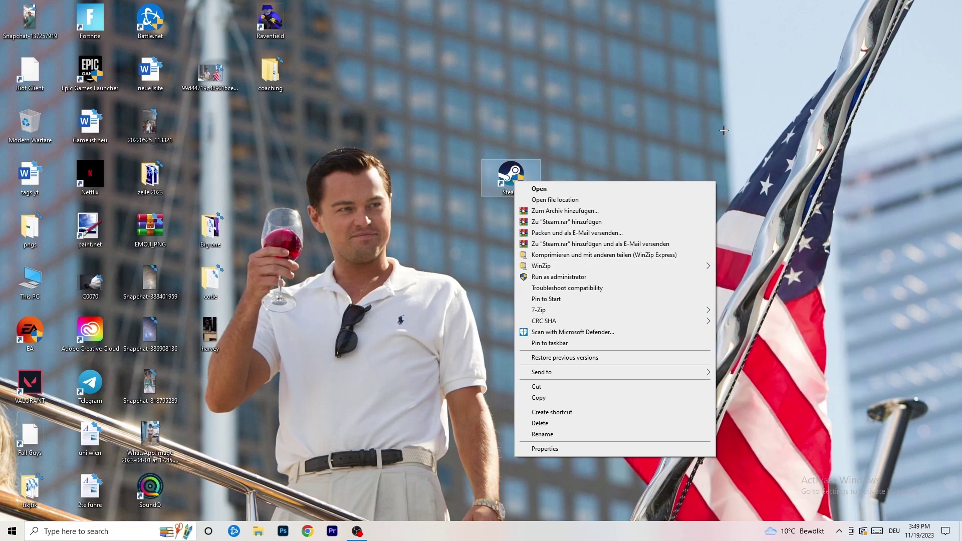
pyautogui.click(556, 449)
pyautogui.moveTo(603, 187); pyautogui.dragTo(432, 144)
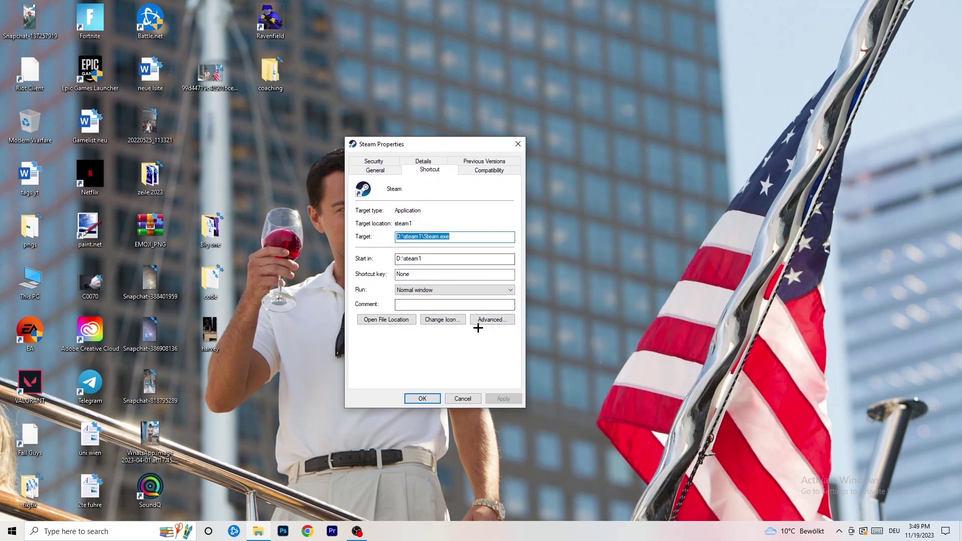
pyautogui.click(493, 170)
pyautogui.moveTo(440, 146); pyautogui.dragTo(553, 103)
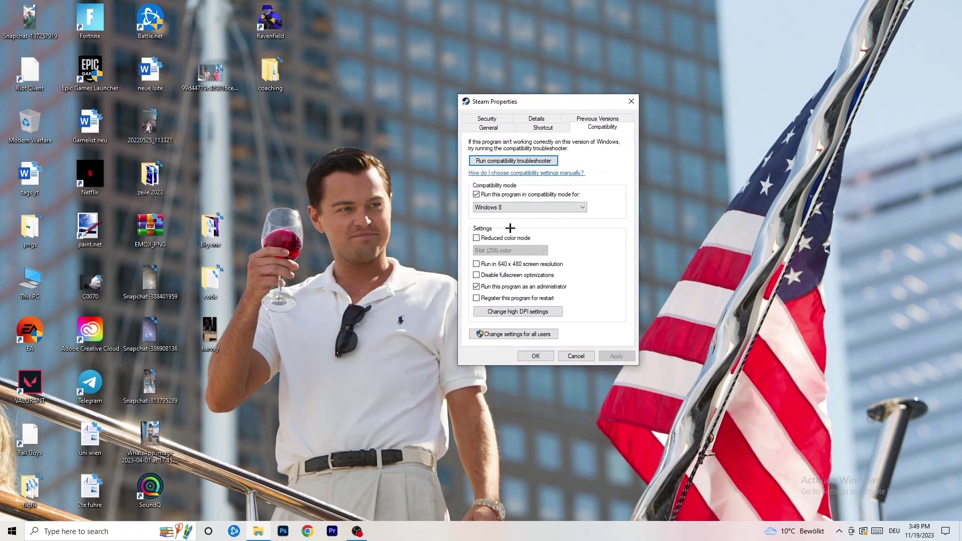
pyautogui.click(533, 208)
pyautogui.click(538, 237)
pyautogui.click(544, 355)
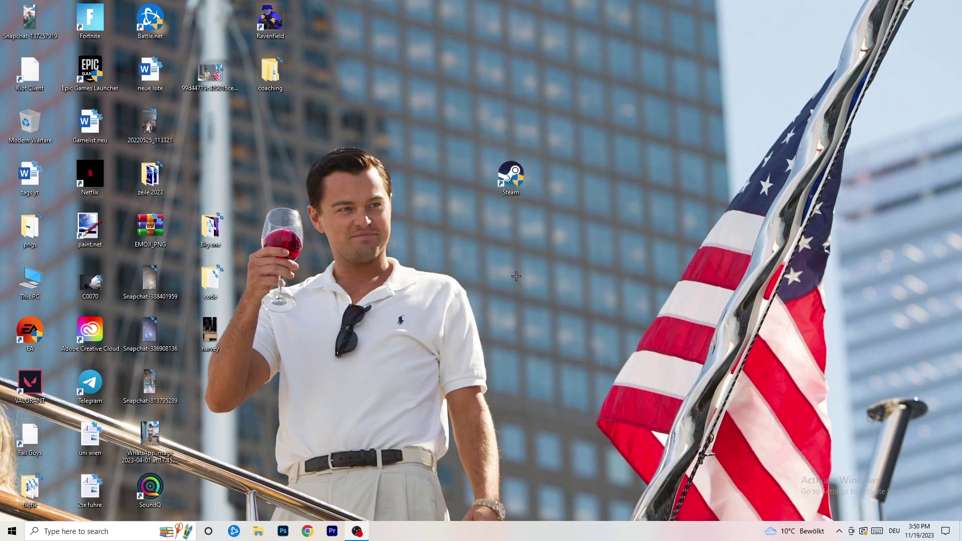
# - Move the Steam shortcut closer to the other desktop icons and check its compatibility settings in its properties
pyautogui.moveTo(504, 180); pyautogui.dragTo(455, 179)
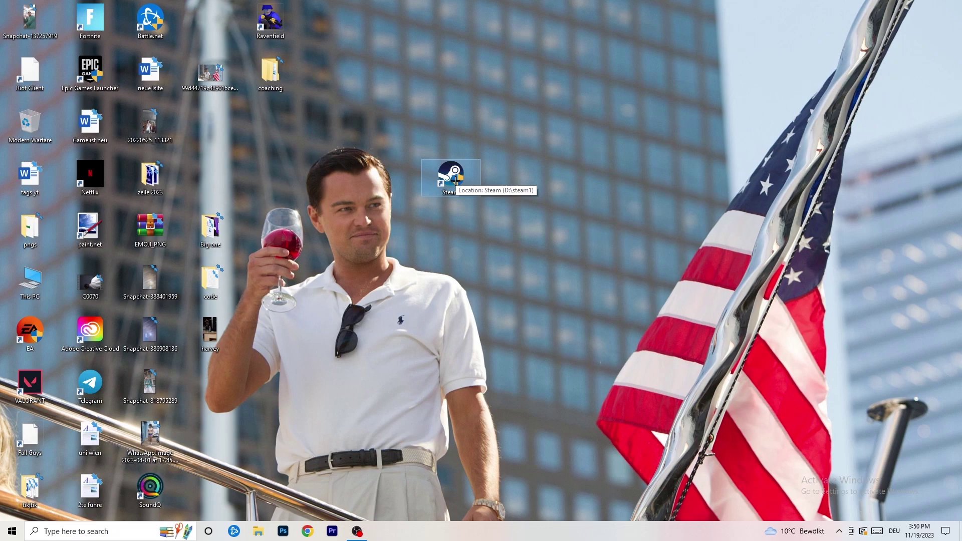
pyautogui.moveTo(455, 179); pyautogui.dragTo(335, 179)
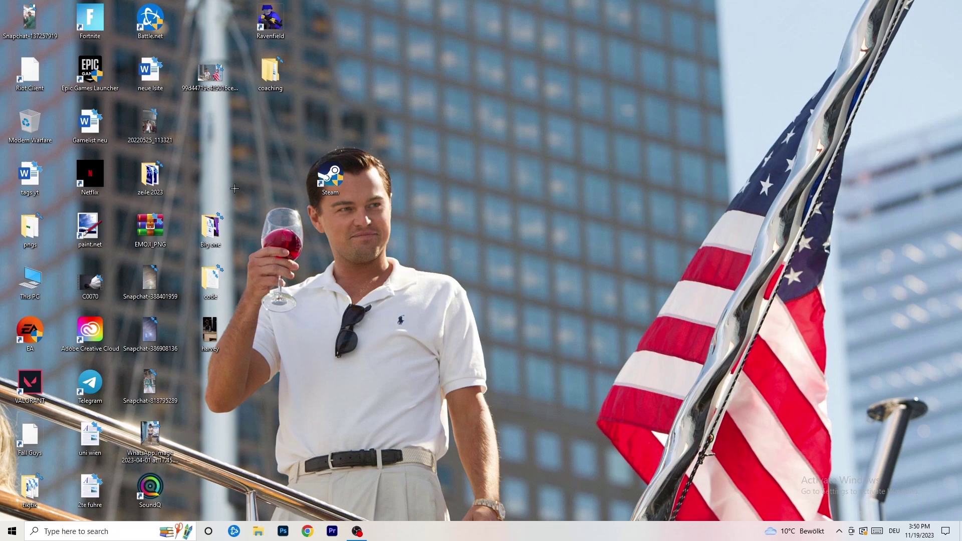
pyautogui.rightClick(331, 185)
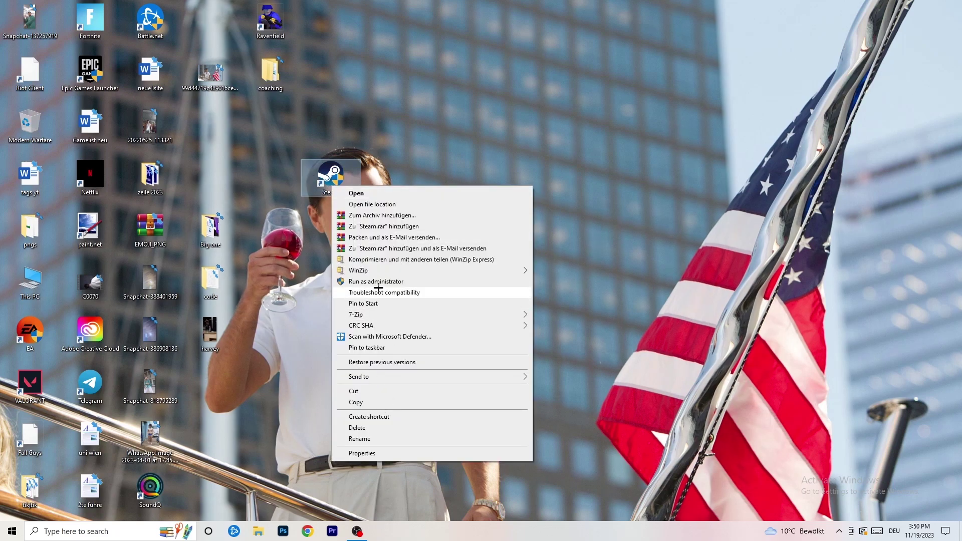
pyautogui.click(363, 453)
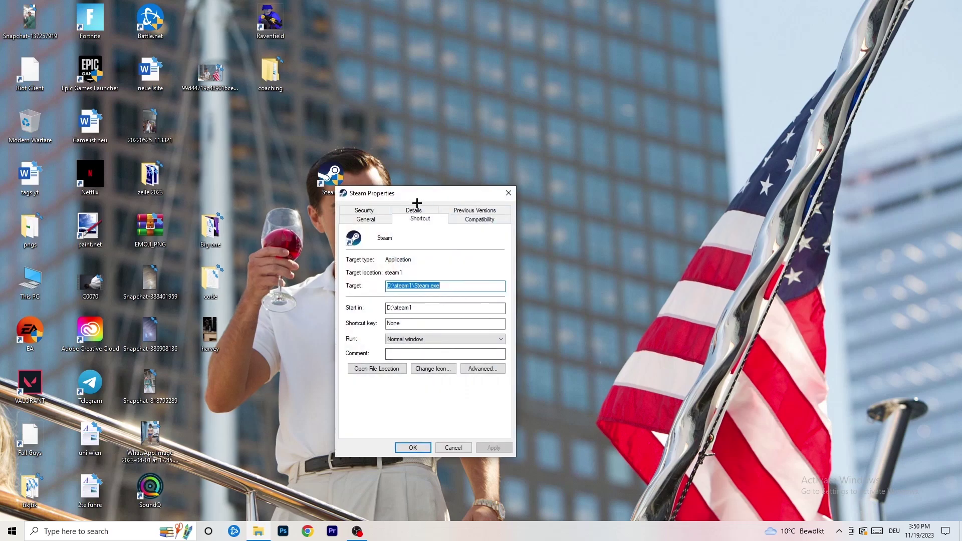
pyautogui.click(471, 219)
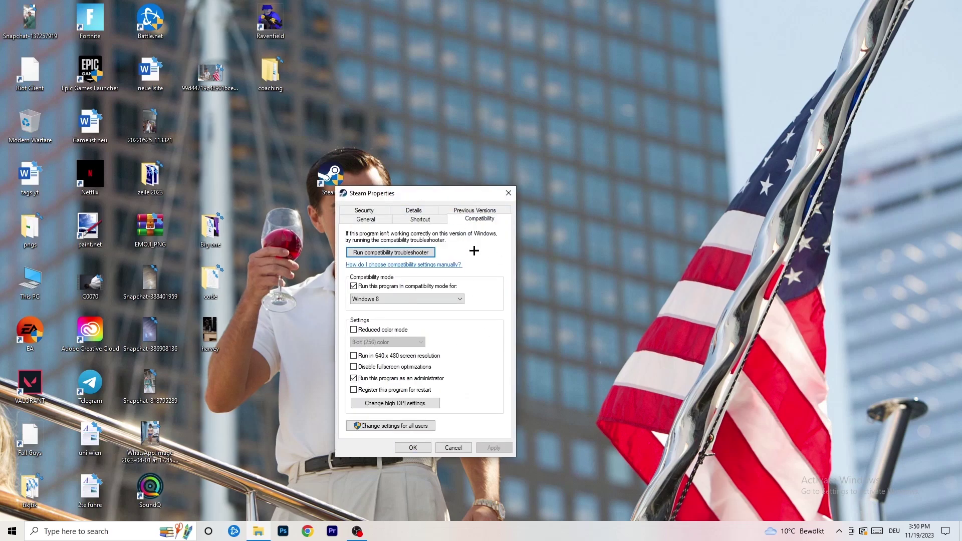
pyautogui.click(508, 194)
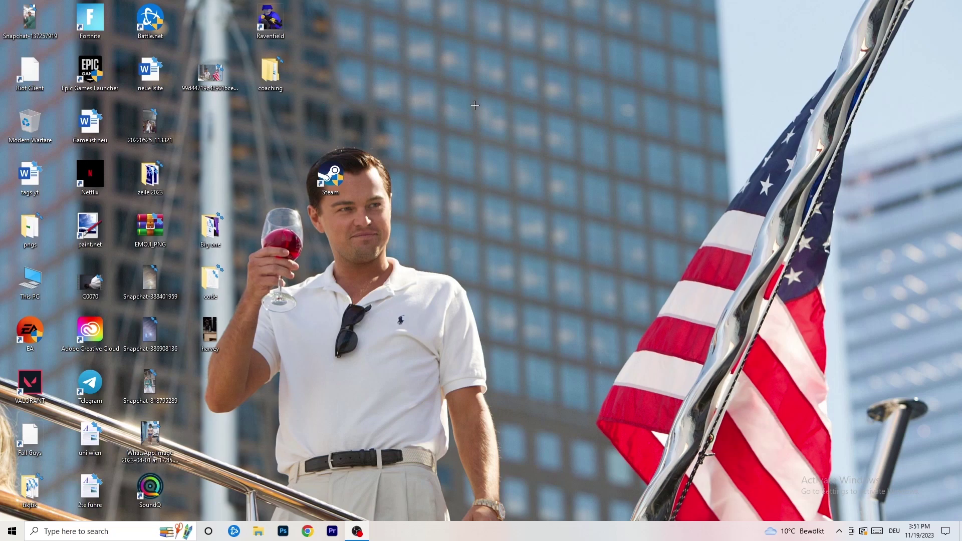
# - Open Task Manager and maximize its window
pyautogui.moveTo(508, 530); pyautogui.dragTo(490, 506)
pyautogui.rightClick(489, 533)
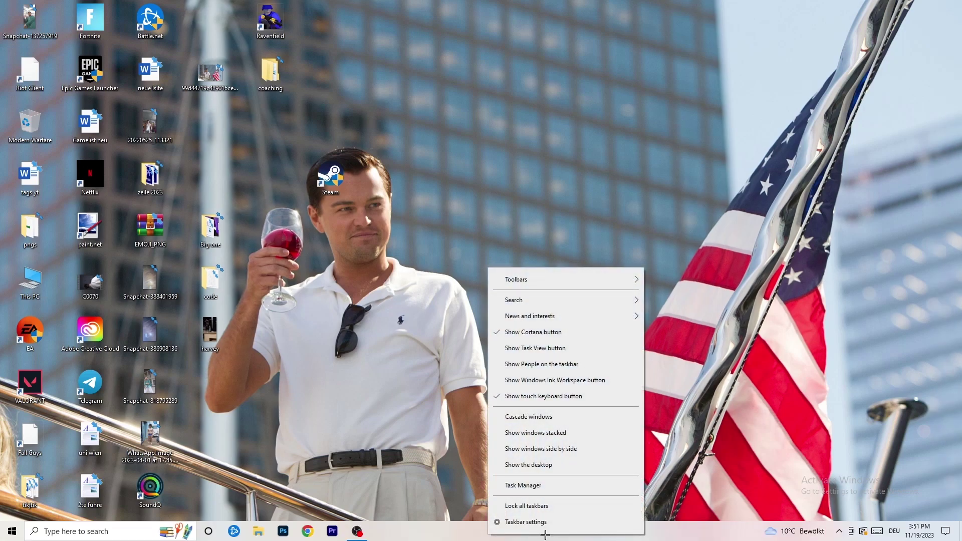
pyautogui.click(536, 486)
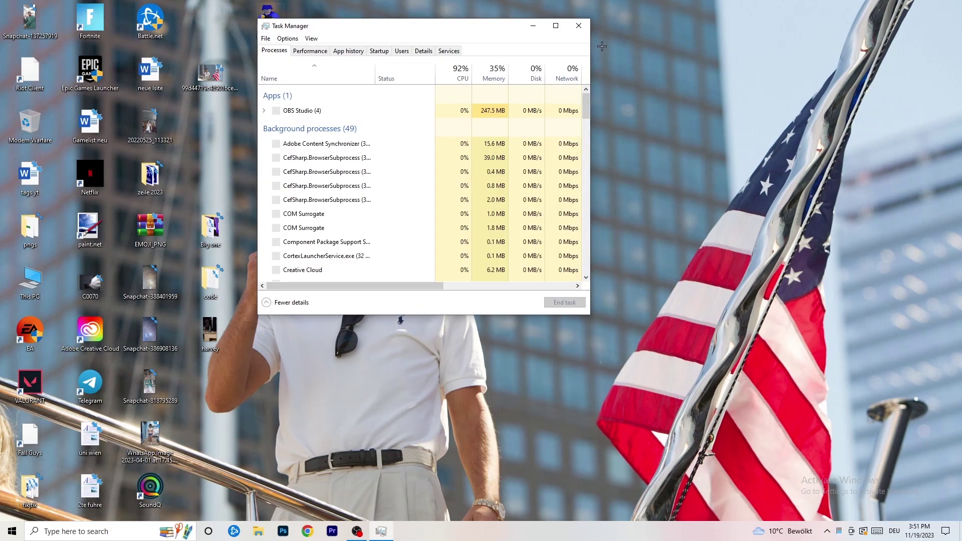
pyautogui.click(558, 23)
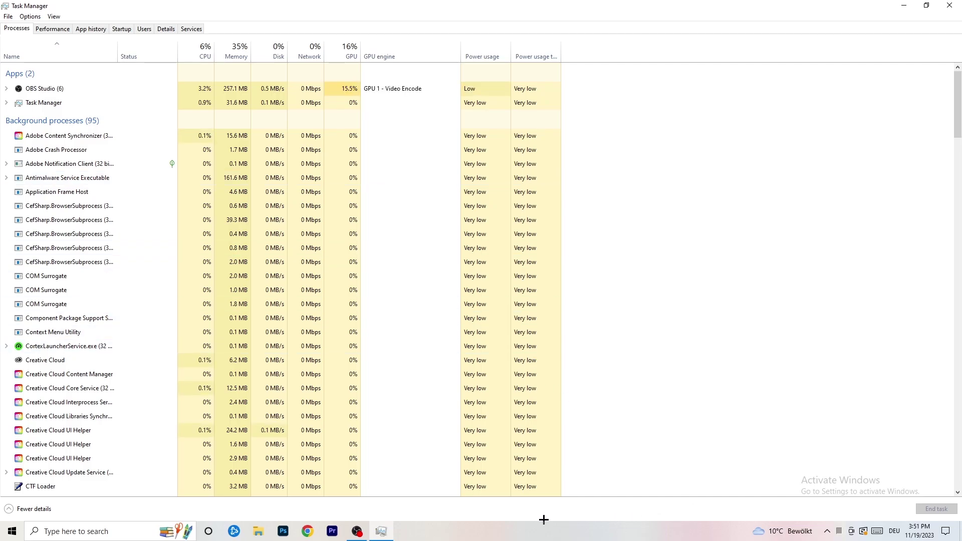
# - Show the priority levels available for a Creative Cloud UI Helper process in the detailed process list
pyautogui.click(156, 29)
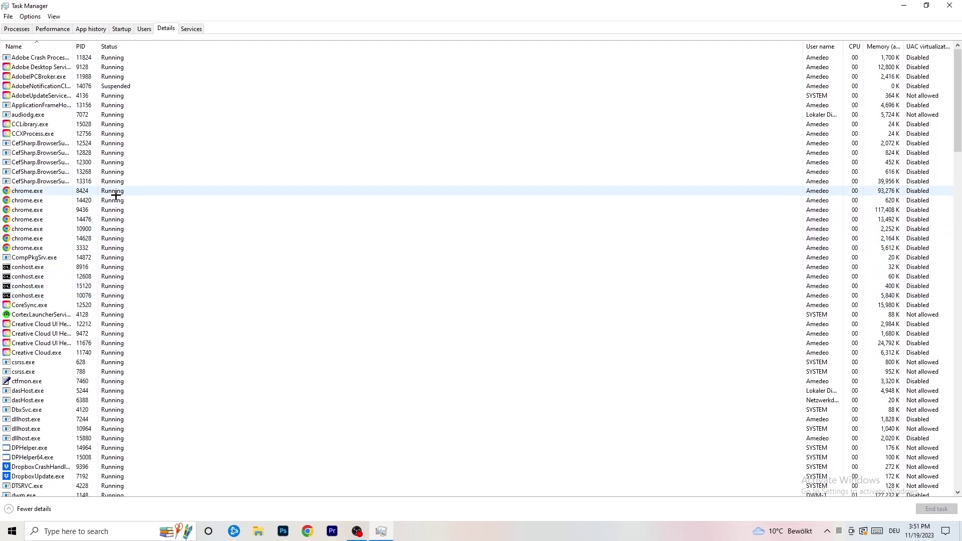
pyautogui.scroll(-3, 275, 284)
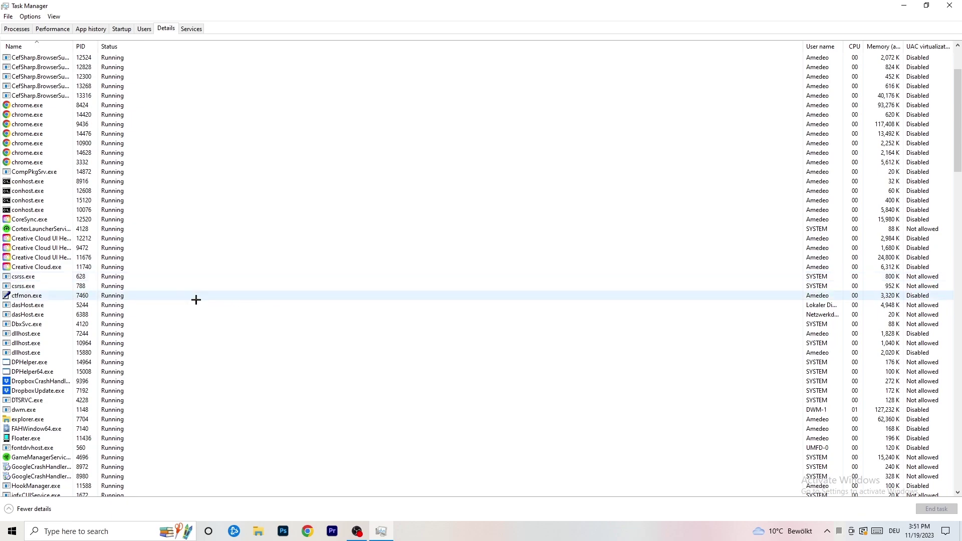
pyautogui.rightClick(40, 256)
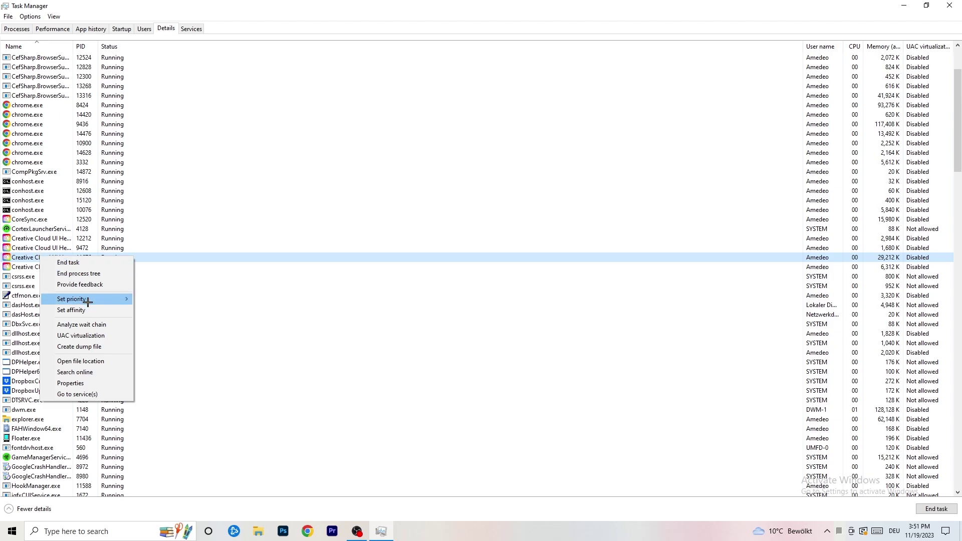
pyautogui.moveTo(88, 301)
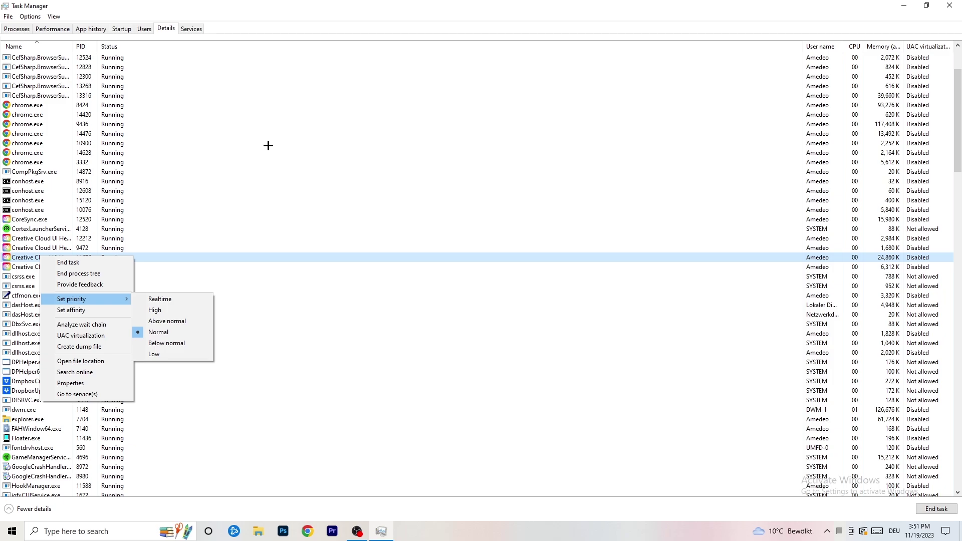
pyautogui.click(122, 28)
# - Review the startup programs and look at the actions available for File Association Helper without disabling it
pyautogui.click(122, 28)
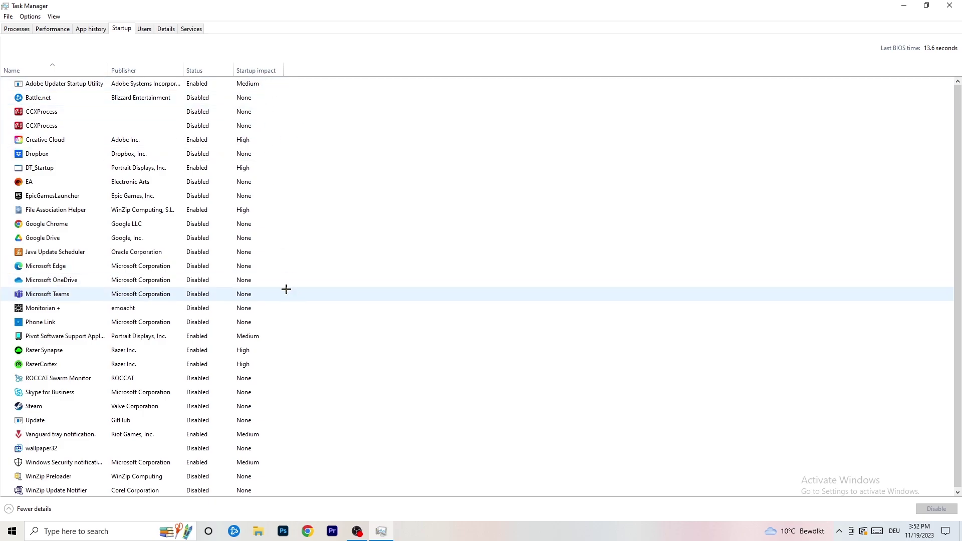
pyautogui.scroll(-1, 288, 446)
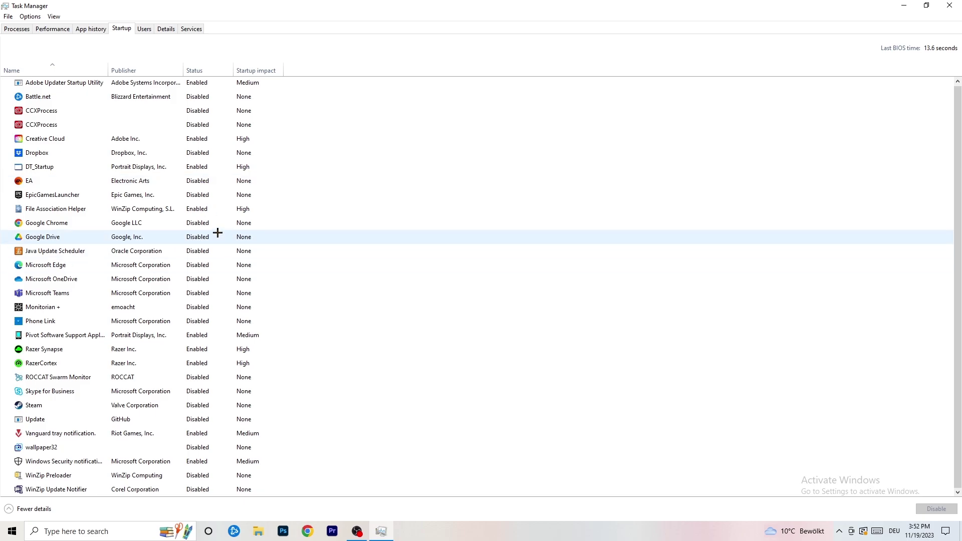
pyautogui.rightClick(206, 209)
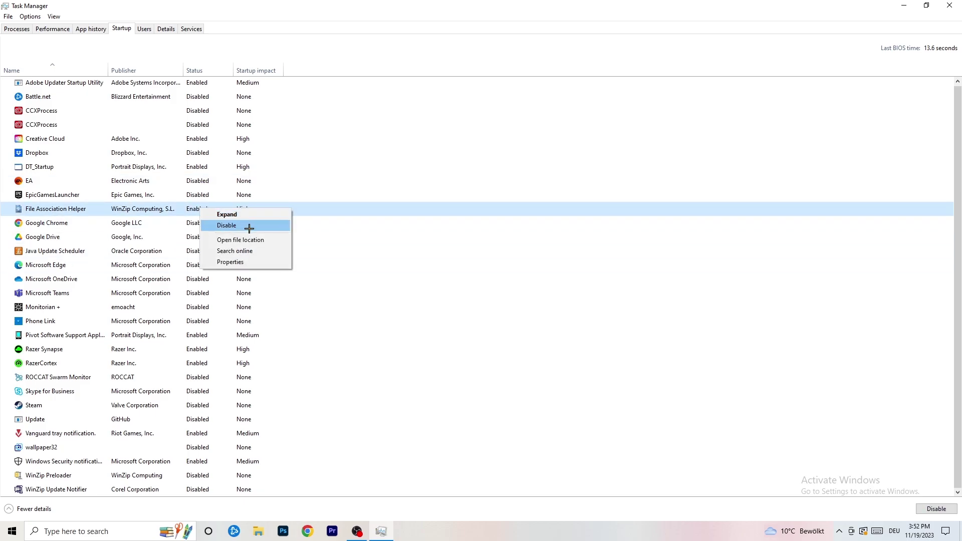
pyautogui.click(393, 71)
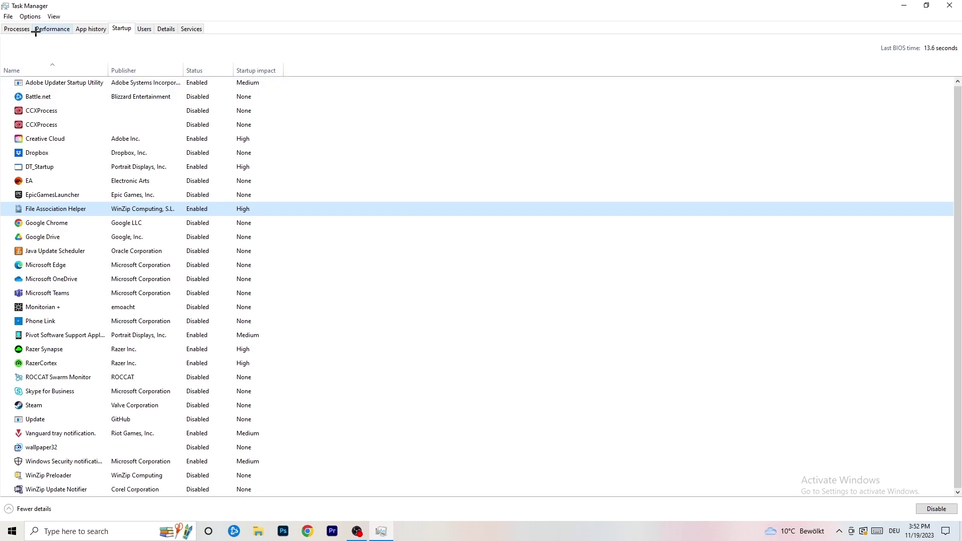
# - Sort the running processes by CPU and GPU usage and look through the list for resource-heavy ones
pyautogui.click(20, 28)
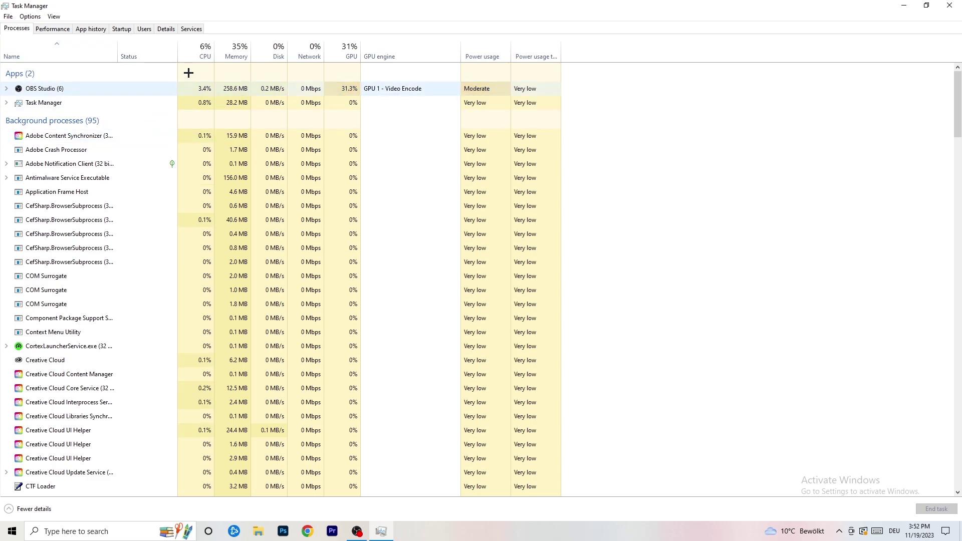
pyautogui.click(204, 42)
pyautogui.click(344, 44)
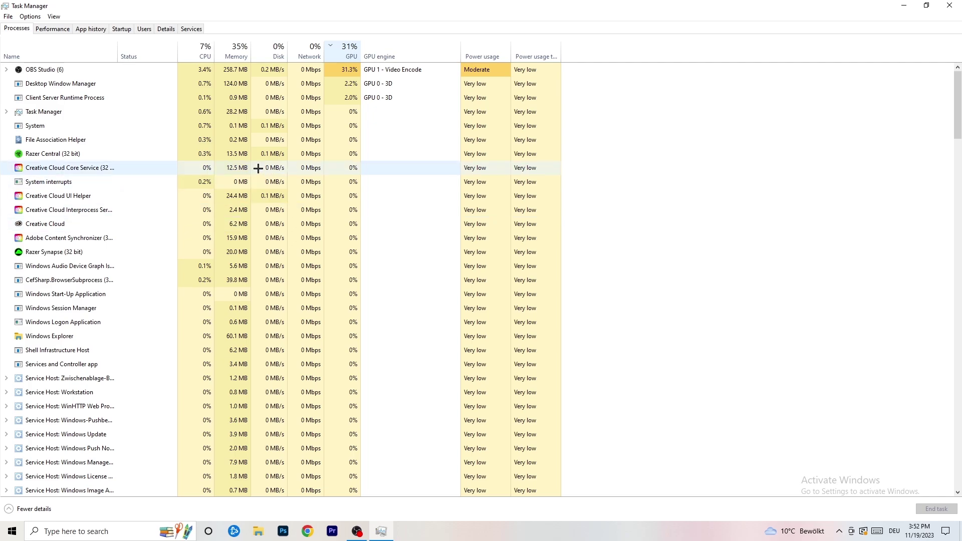
pyautogui.click(347, 53)
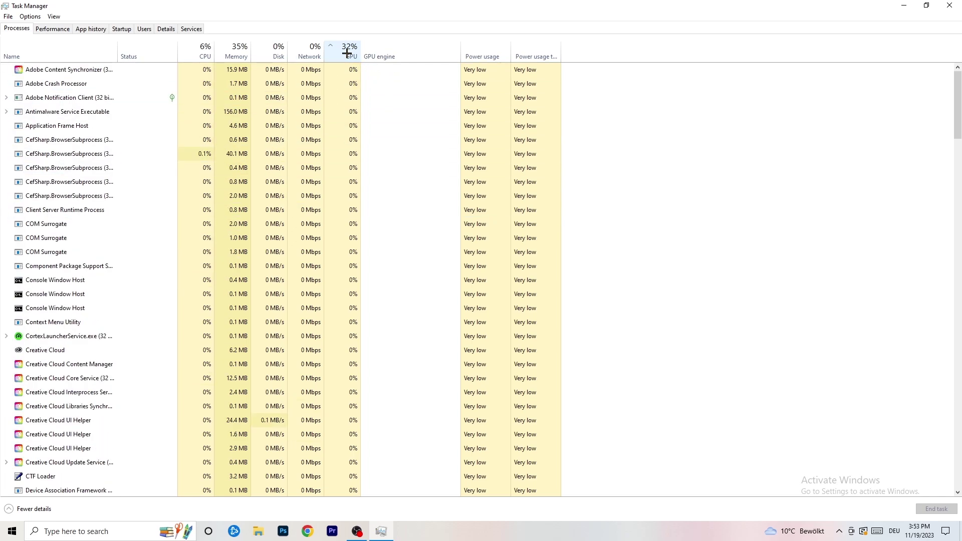
pyautogui.scroll(-14, 350, 158)
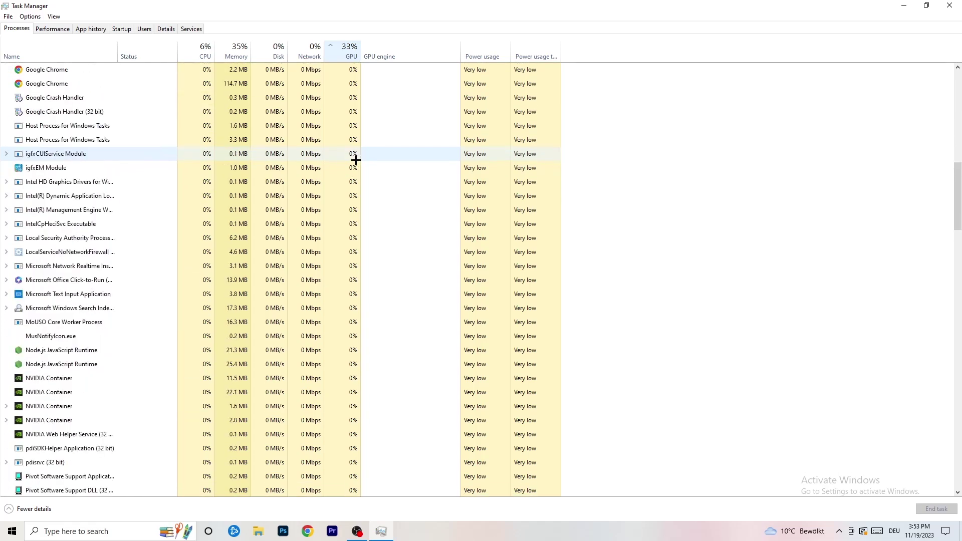
pyautogui.scroll(12, 355, 158)
pyautogui.scroll(-18, 355, 150)
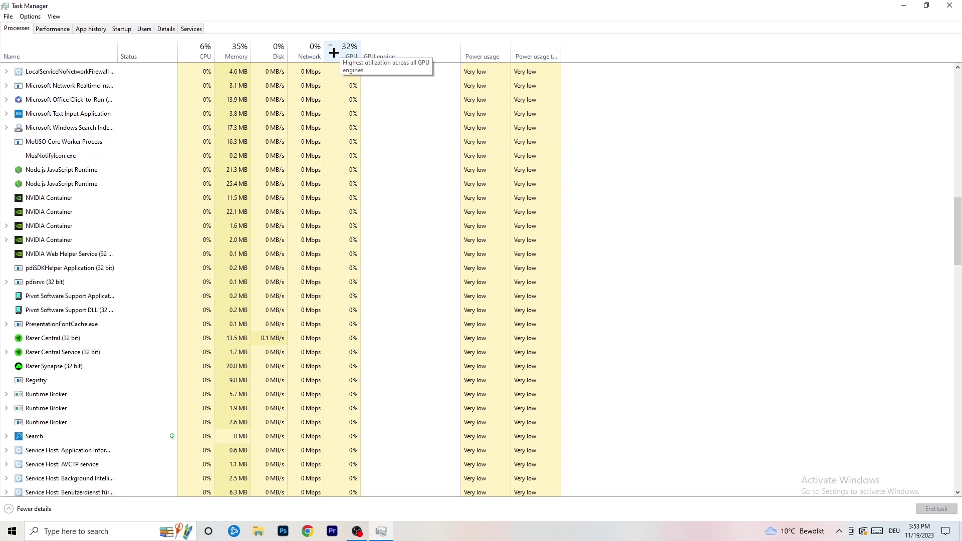
# - Inspect the actions for the Microsoft Windows Search Indexer process and the CPU sorting, closing Task Manager when finished
pyautogui.rightClick(326, 124)
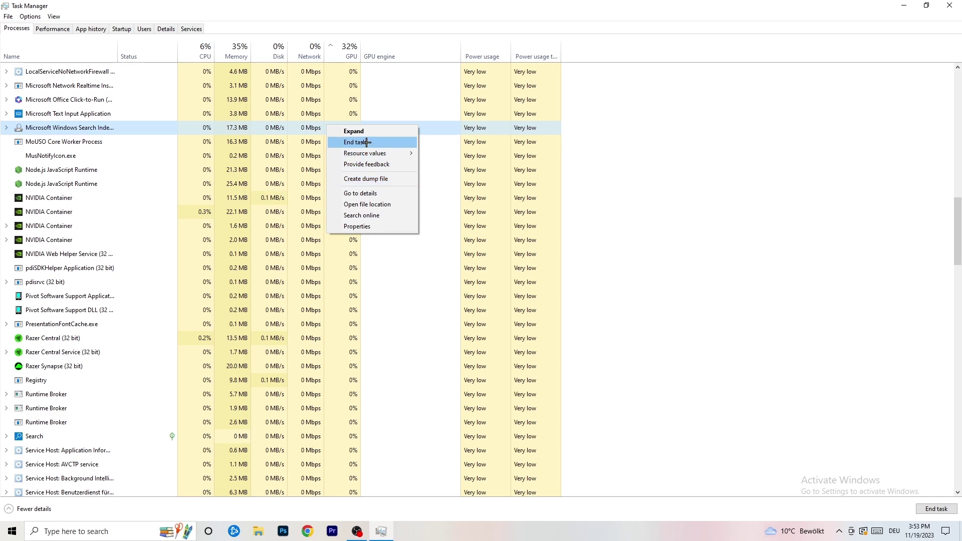
pyautogui.click(204, 47)
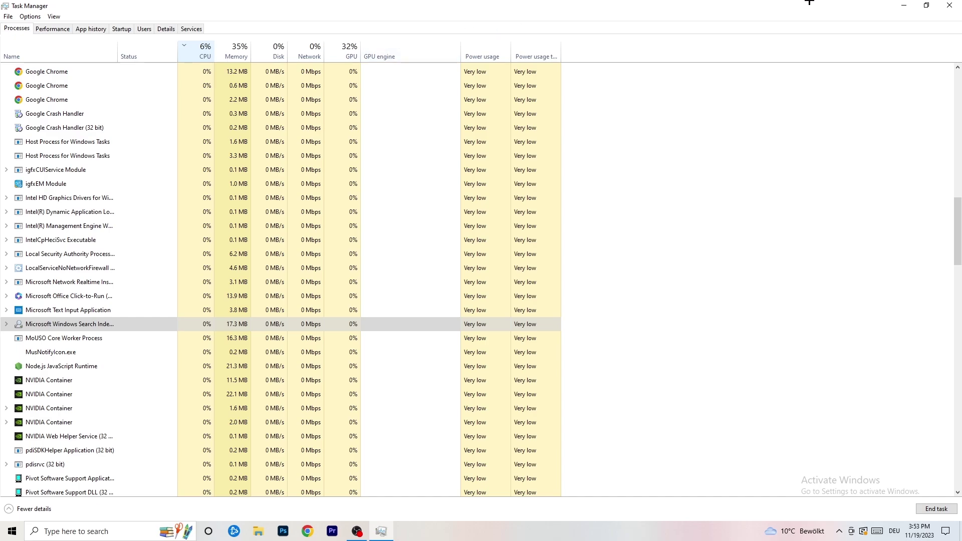
pyautogui.click(949, 5)
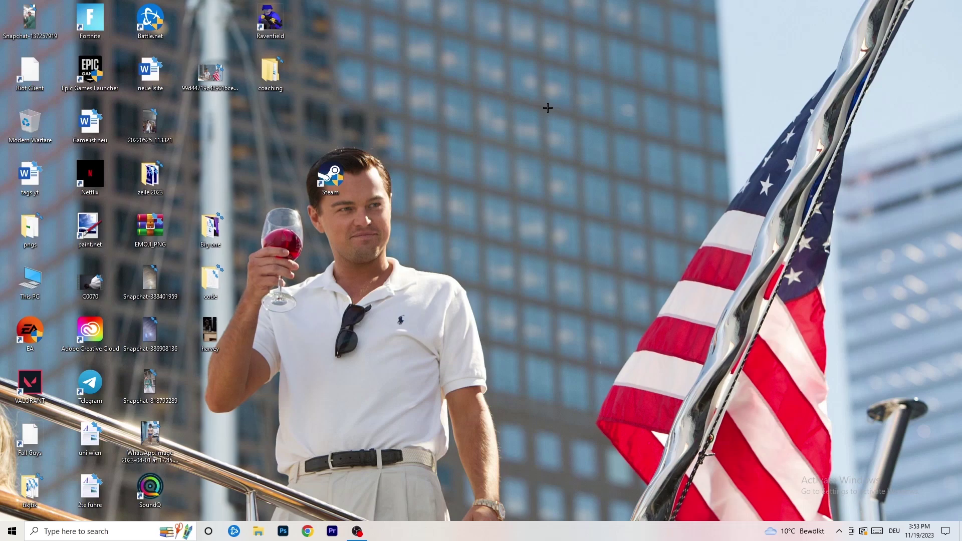
# - Open the Gaming section of Windows Settings to check the Xbox Game Bar options
pyautogui.click(12, 531)
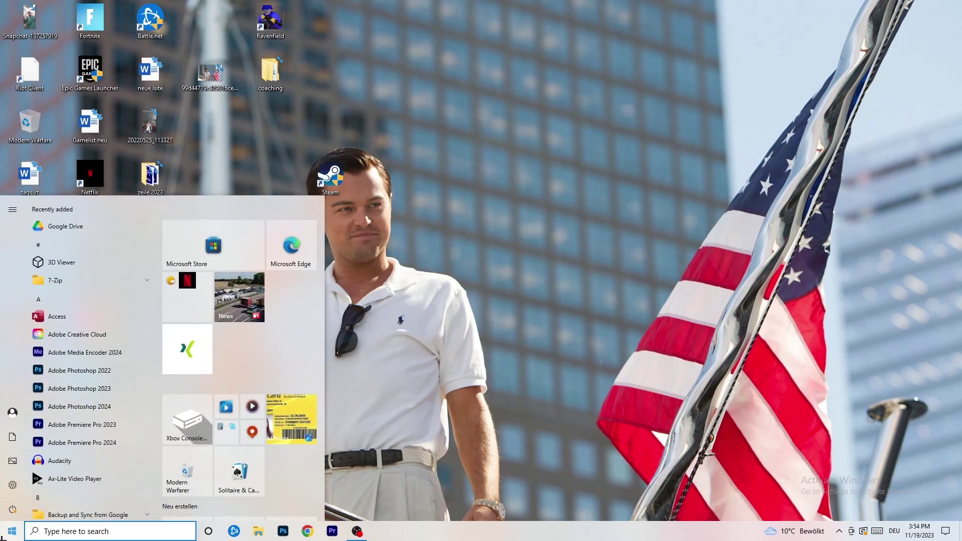
pyautogui.click(12, 485)
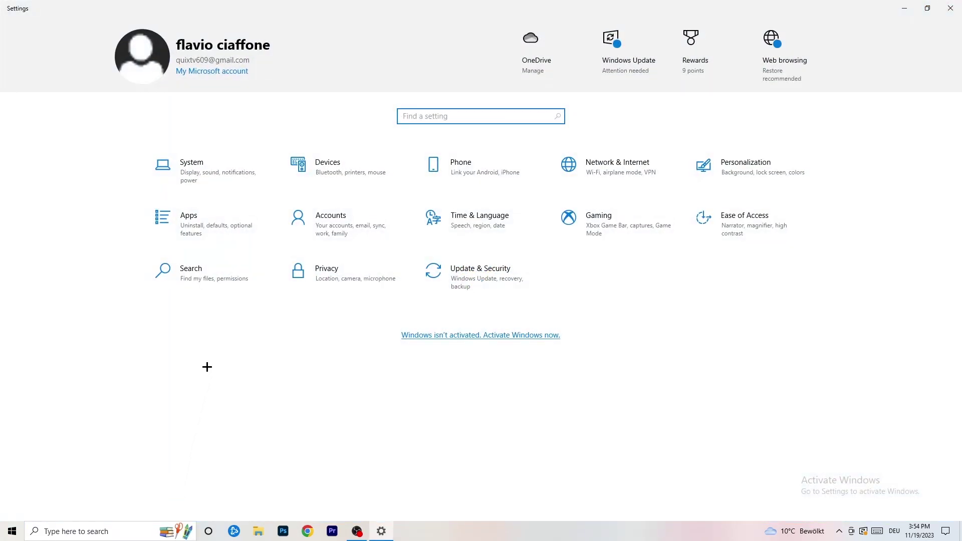
pyautogui.click(596, 223)
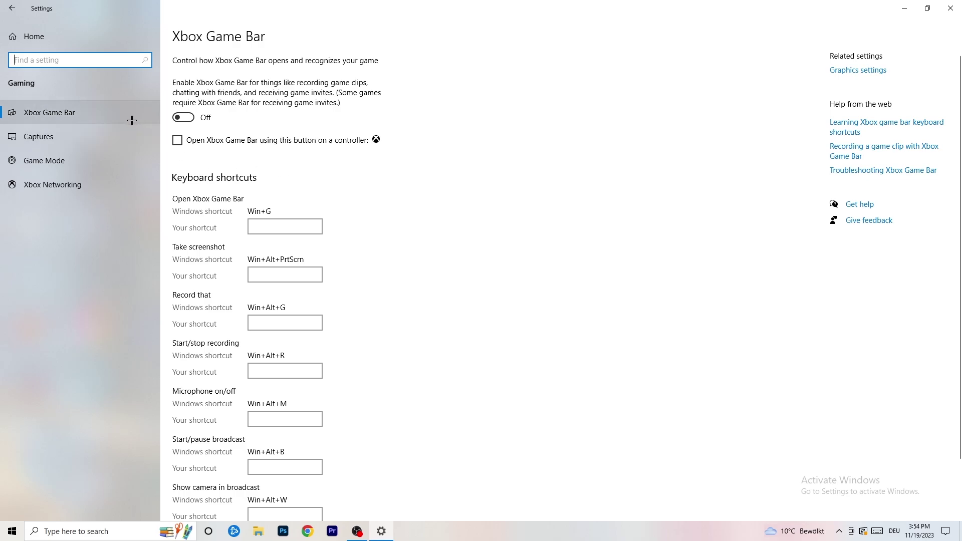
# - Review the game capture and background recording options, and open the Game Mode settings
pyautogui.click(83, 131)
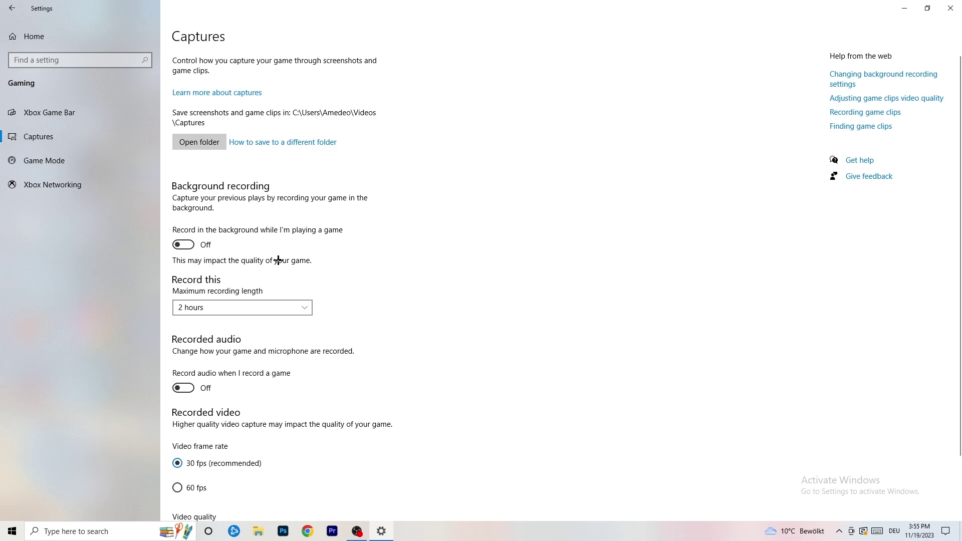
pyautogui.scroll(-3, 276, 259)
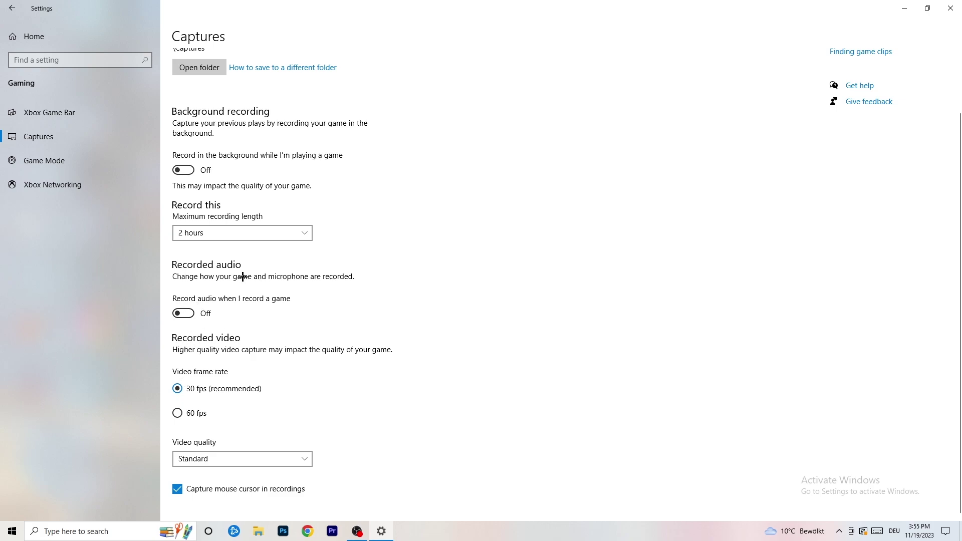
pyautogui.click(20, 159)
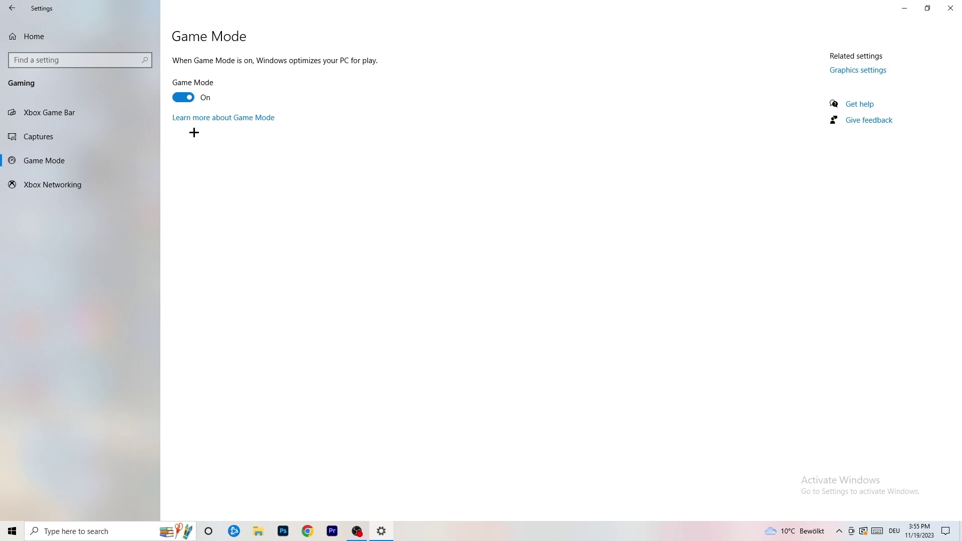
# - Open the Update & Security section of Windows Settings to check the Windows Update status
pyautogui.click(12, 8)
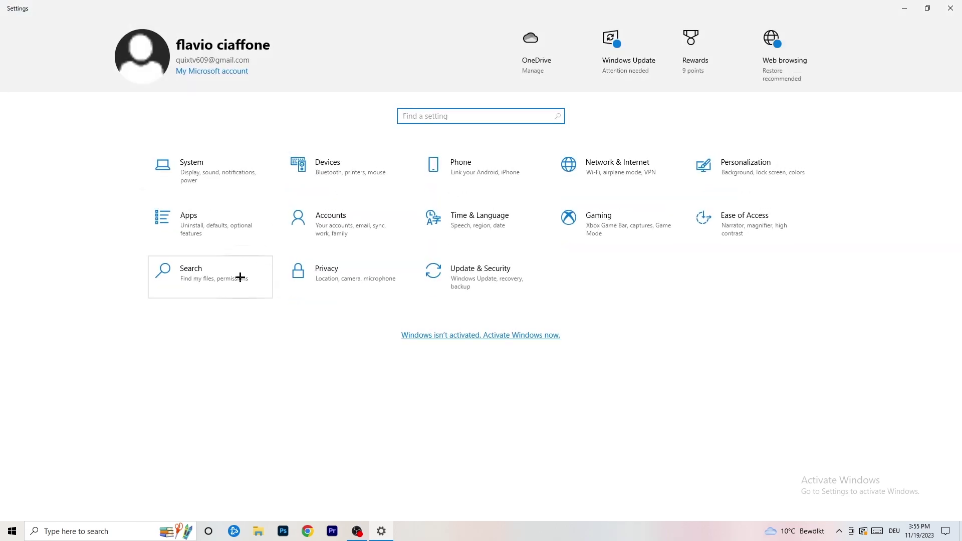
pyautogui.click(508, 275)
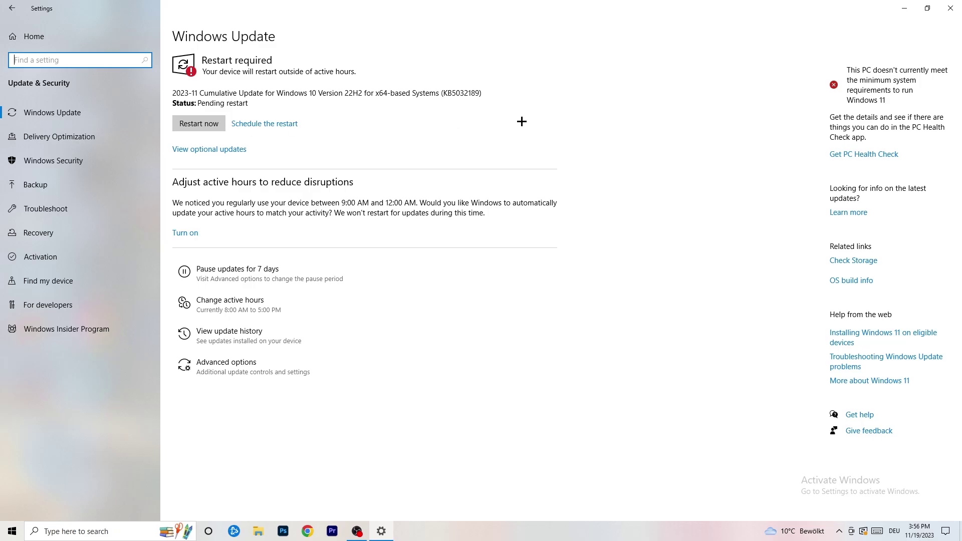
pyautogui.moveTo(701, 4); pyautogui.dragTo(320, 371)
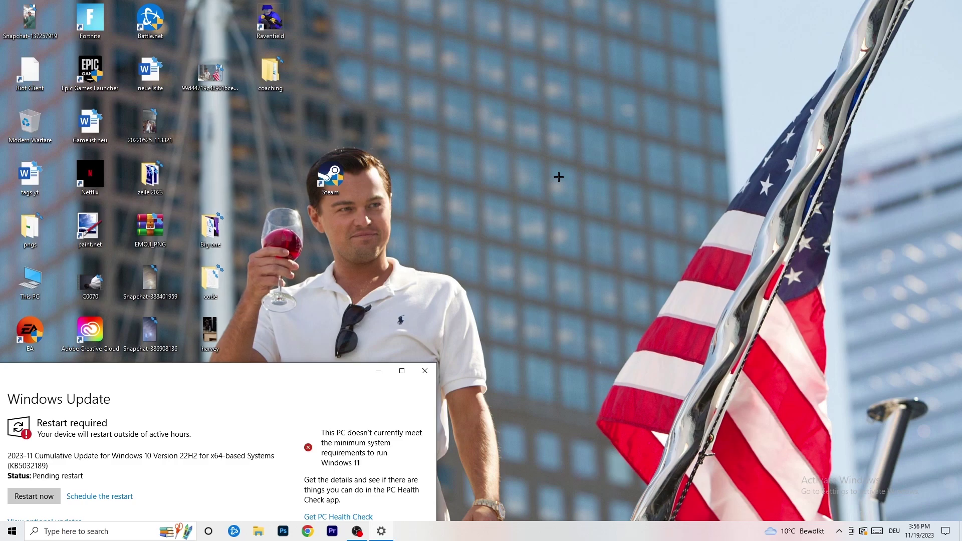
pyautogui.click(401, 371)
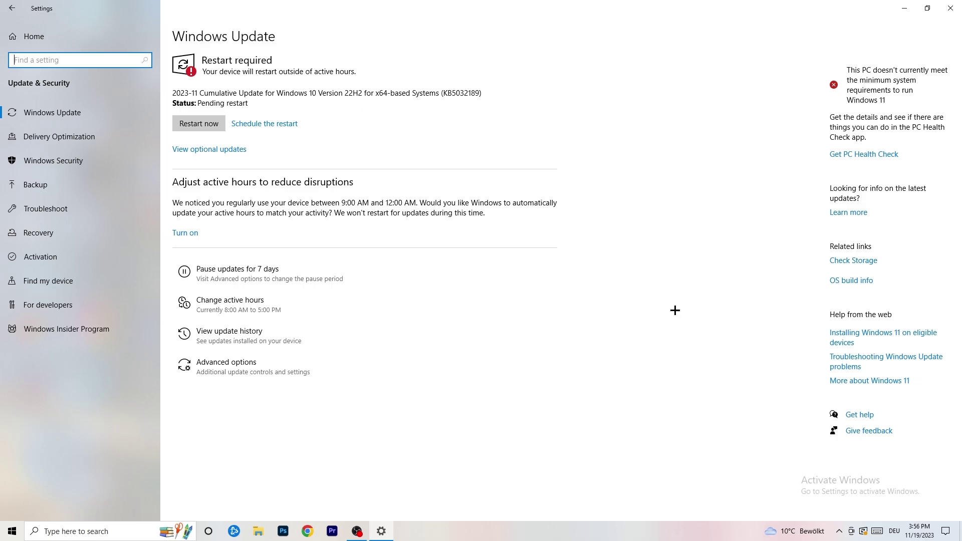
# - Open the System display settings and review the scaling and display resolution choices, keeping the recommended values
pyautogui.click(12, 8)
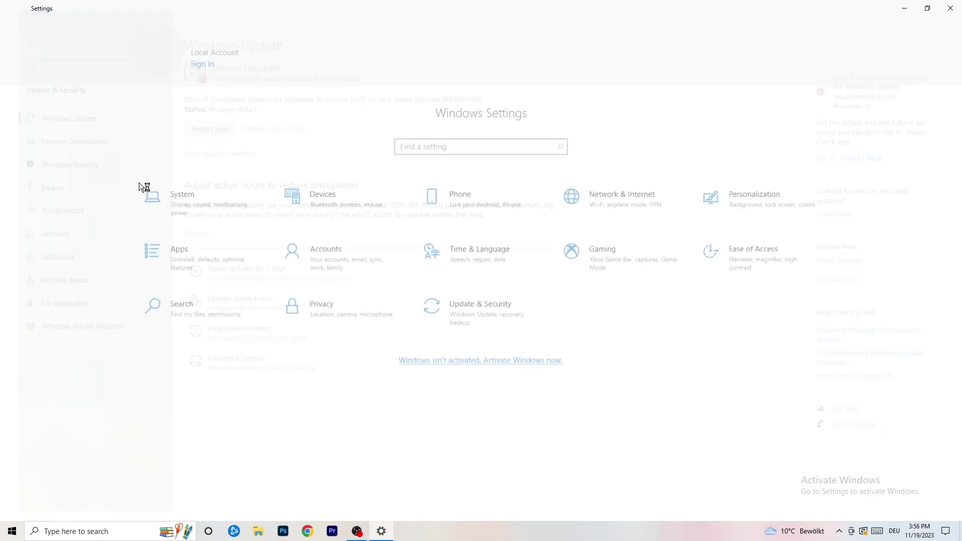
pyautogui.click(210, 178)
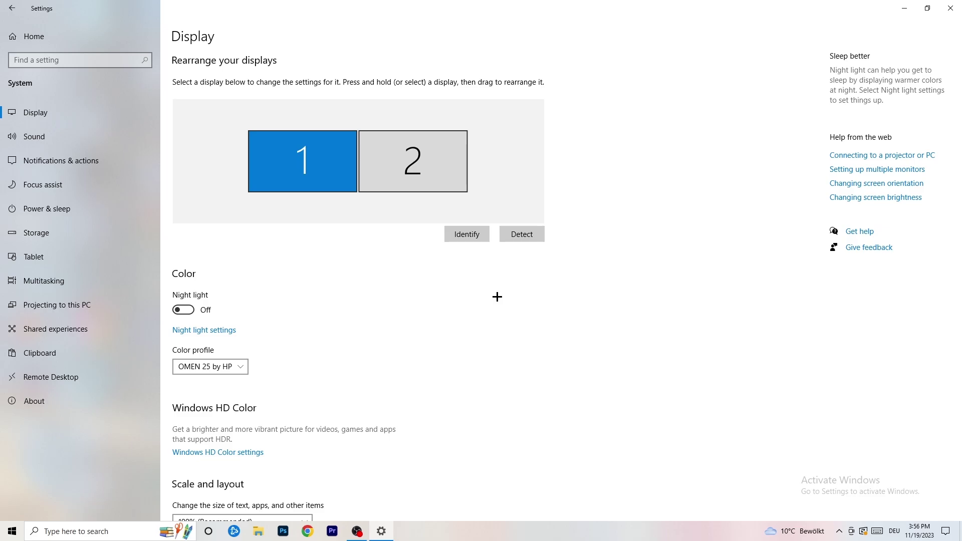
pyautogui.scroll(-4, 376, 250)
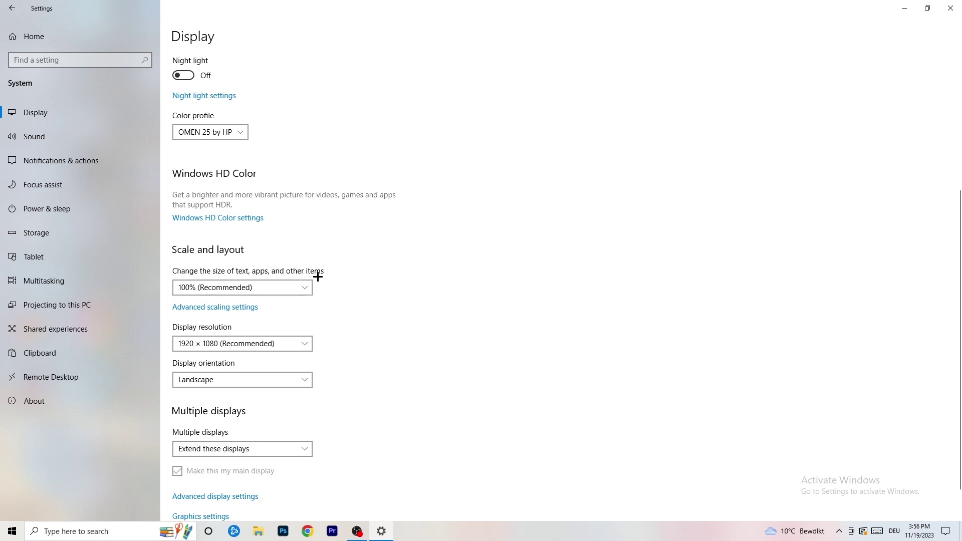
pyautogui.click(305, 286)
pyautogui.click(467, 247)
pyautogui.scroll(-1, 229, 271)
pyautogui.click(275, 302)
pyautogui.click(469, 268)
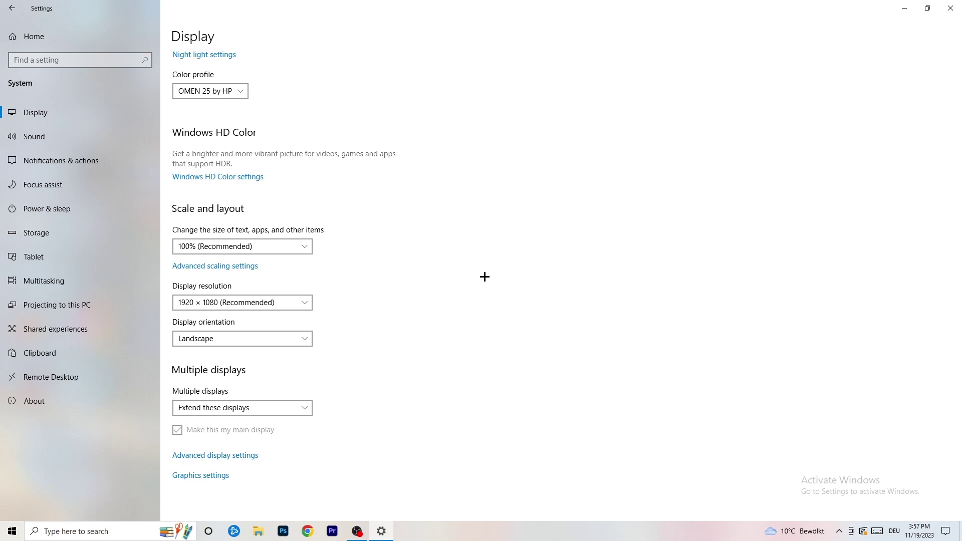
# - Review the available power plans, including the additional ones, through the additional power settings of Power & sleep, closing Power Options when finished
pyautogui.click(67, 212)
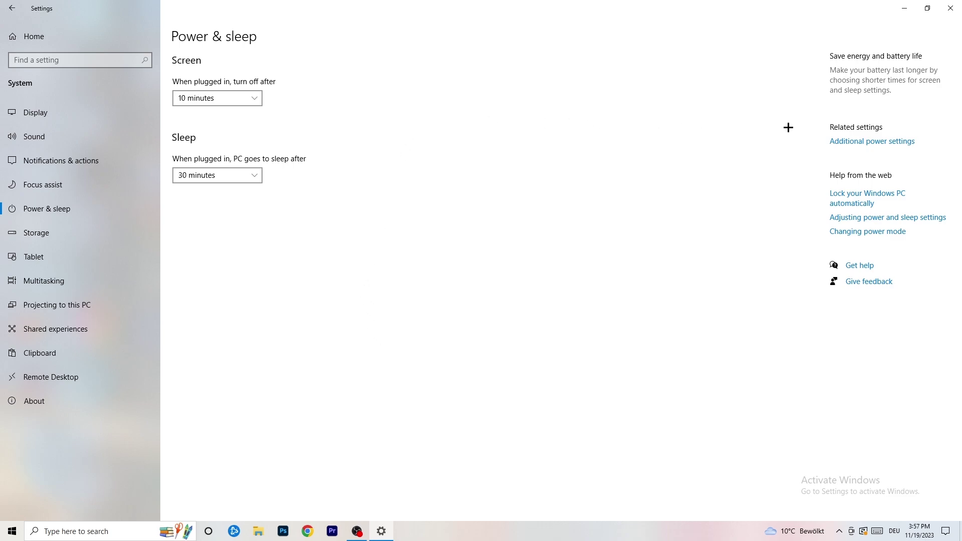
pyautogui.click(861, 143)
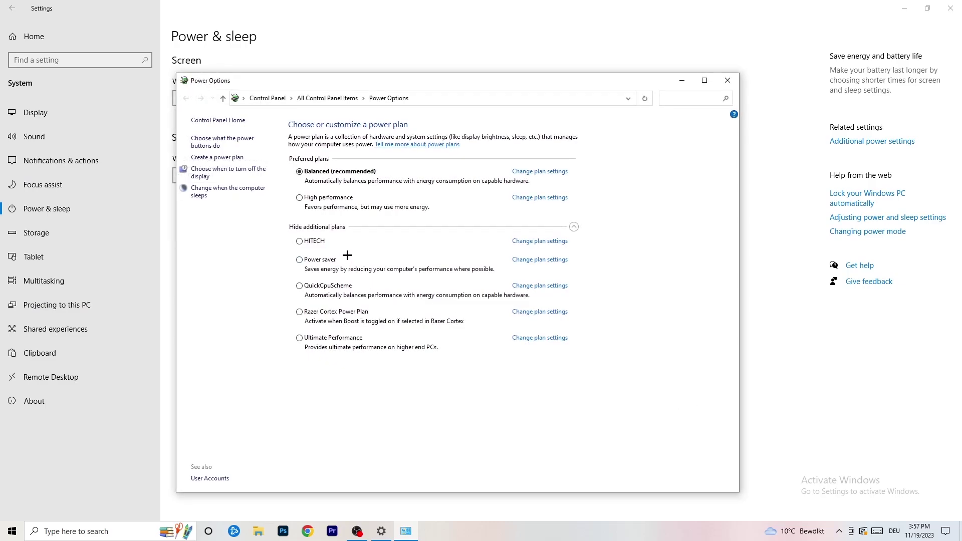
pyautogui.click(574, 227)
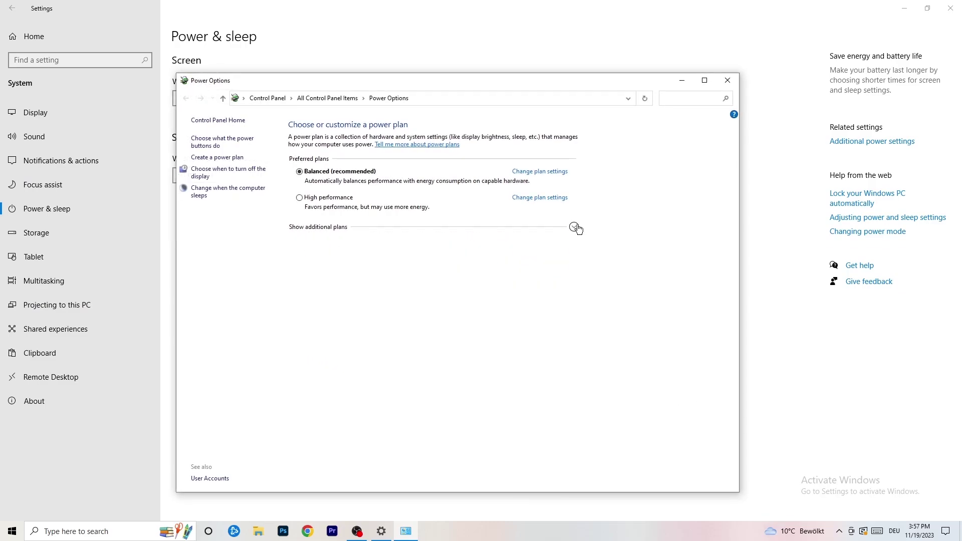
pyautogui.click(574, 227)
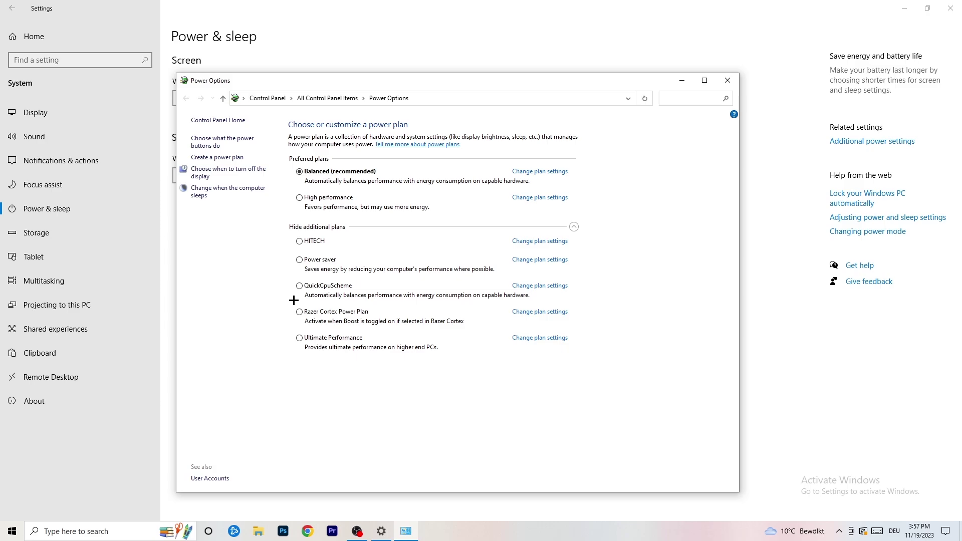
pyautogui.click(726, 80)
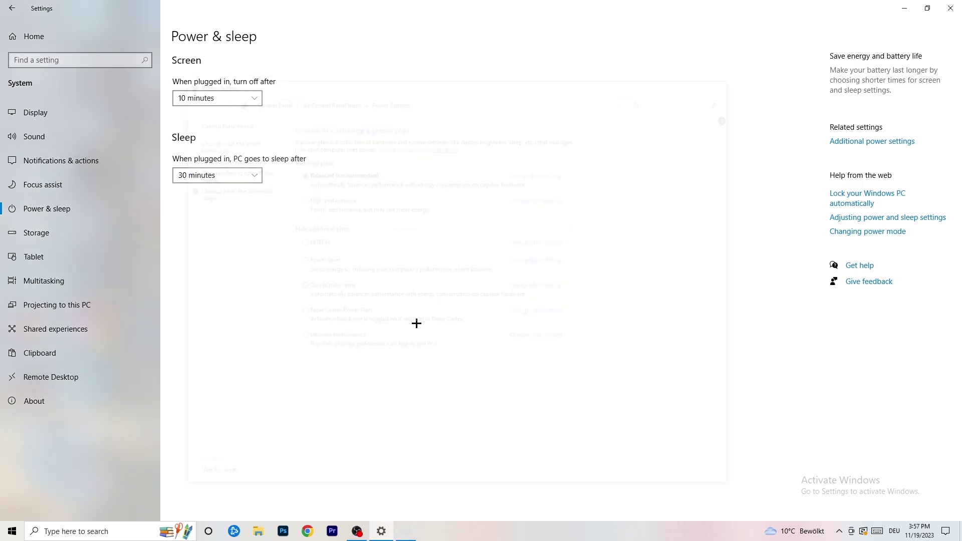
# - Check the storage usage and the Storage Sense configuration for temporary file cleanup, closing Settings when finished
pyautogui.click(58, 234)
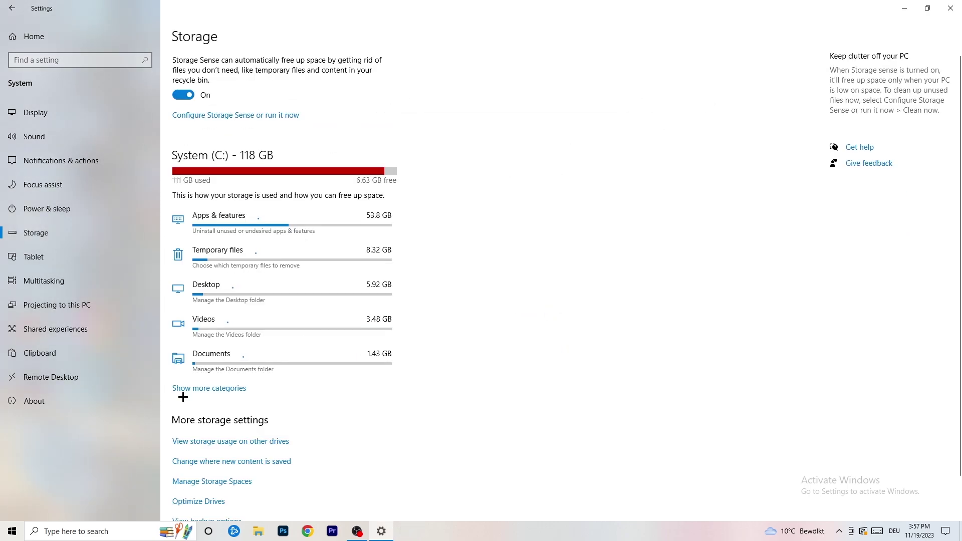
pyautogui.click(215, 120)
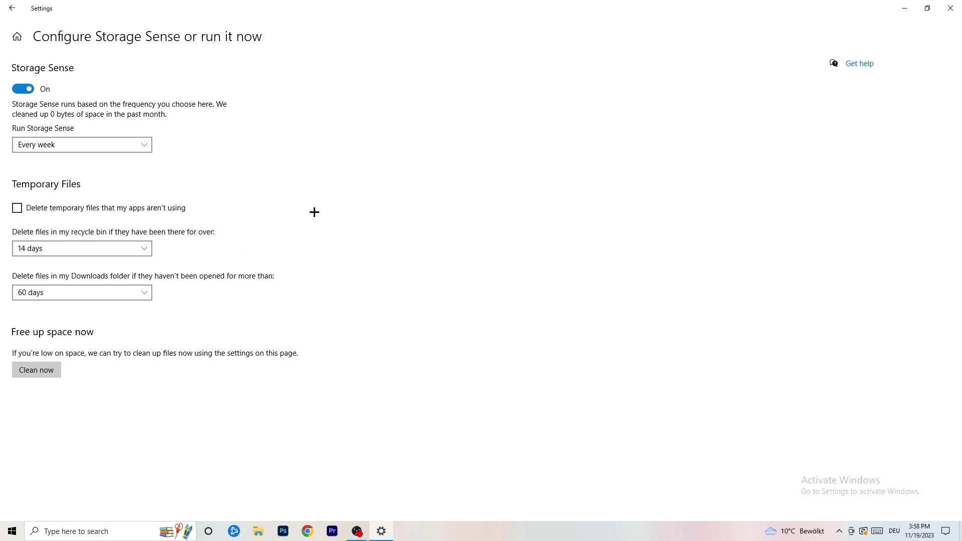
pyautogui.click(949, 4)
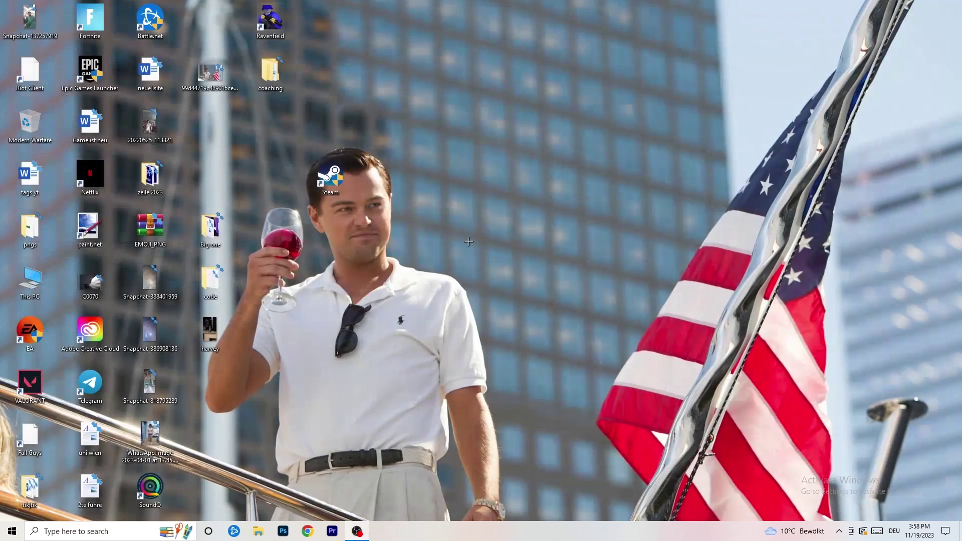